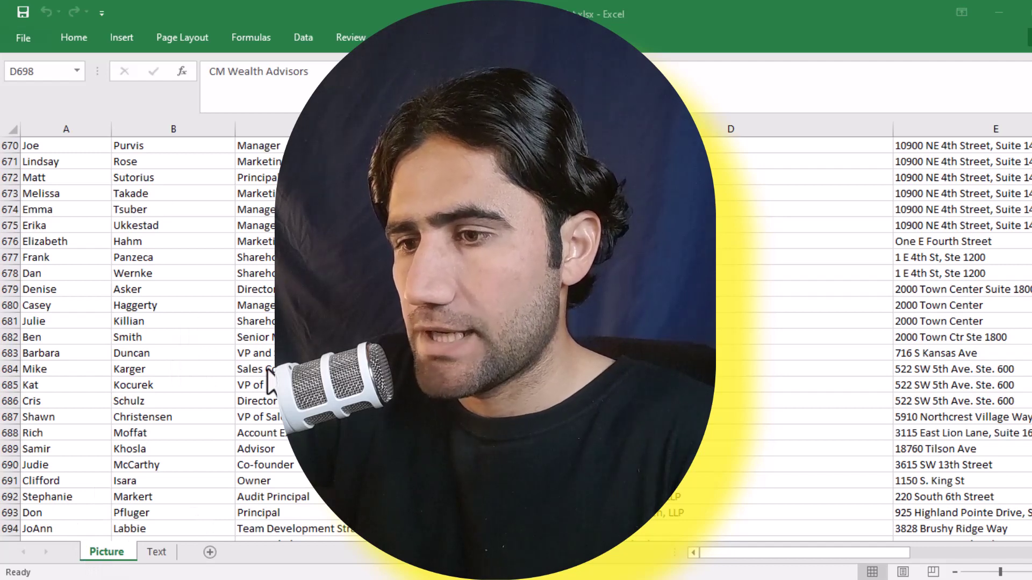
# Step: On the Picture sheet, open the header via Insert > Header & Footer and choose Picture
pyautogui.click(163, 553)
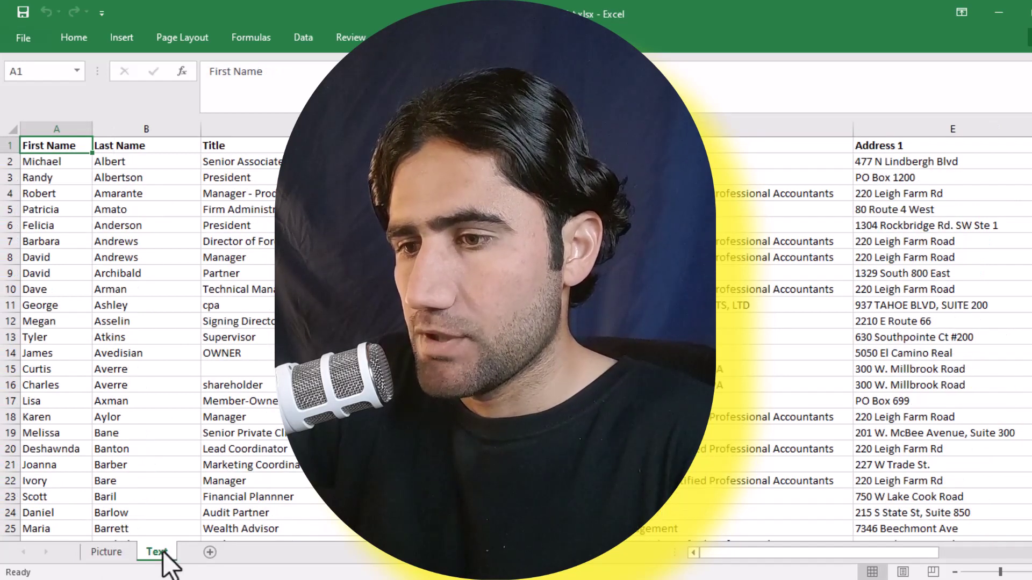
pyautogui.hotkey('ctrl', 'pageup')
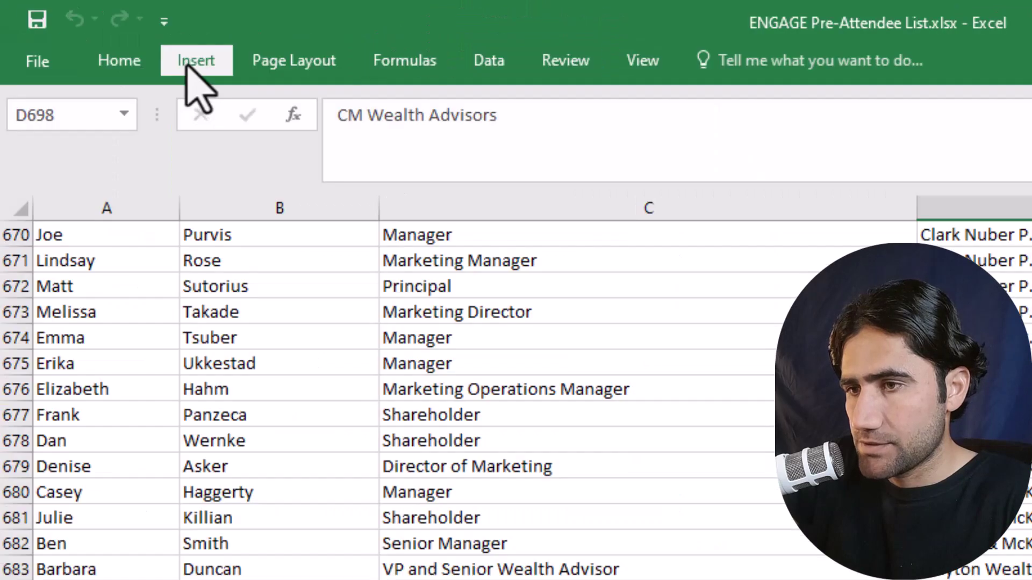
pyautogui.click(115, 40)
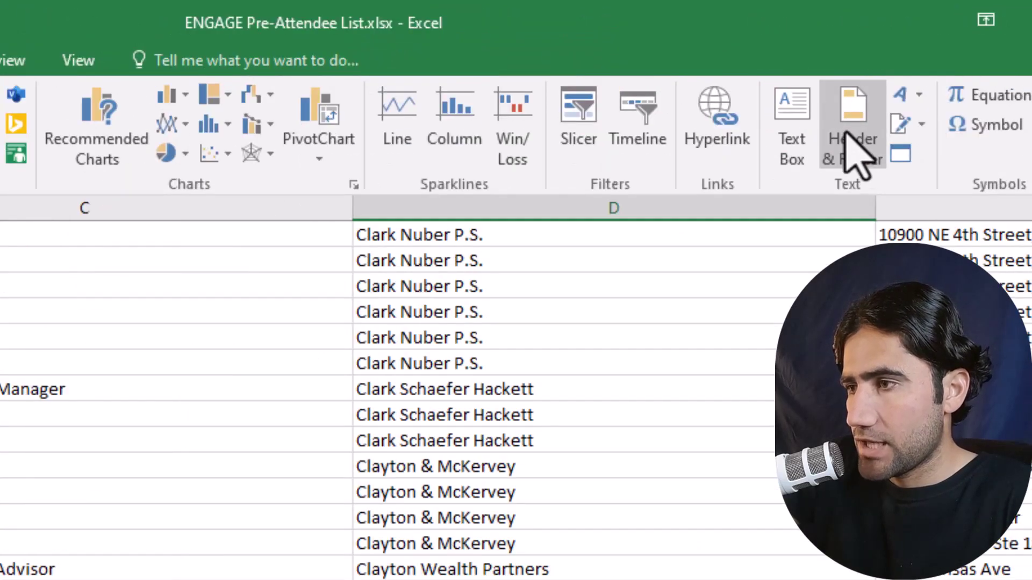
pyautogui.click(854, 145)
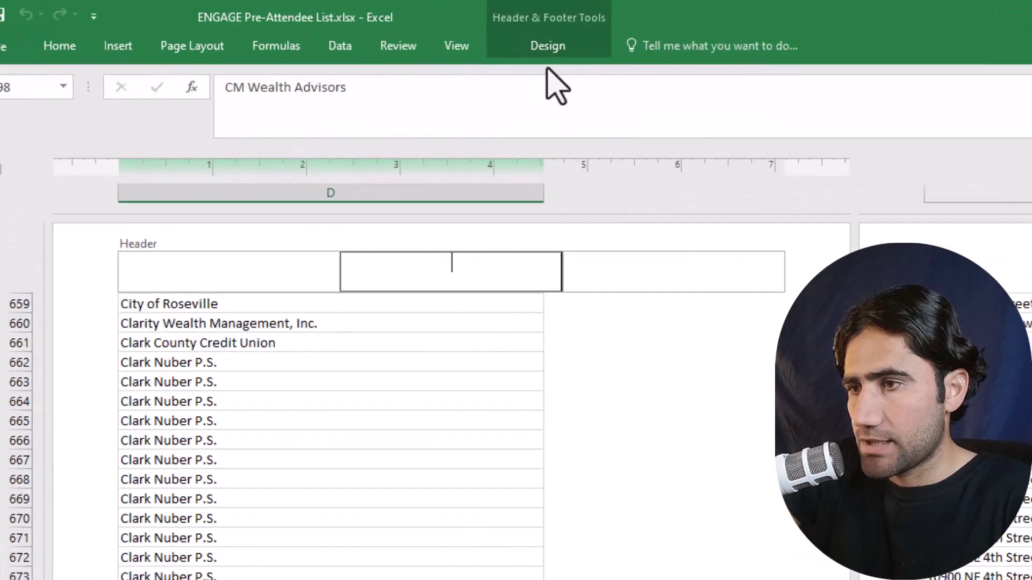
pyautogui.click(544, 44)
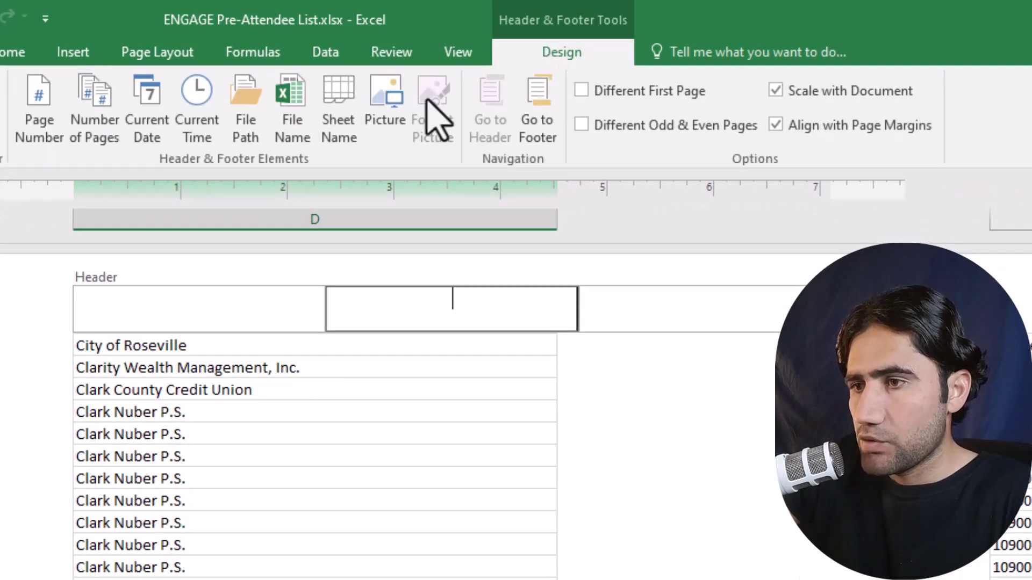
pyautogui.click(391, 105)
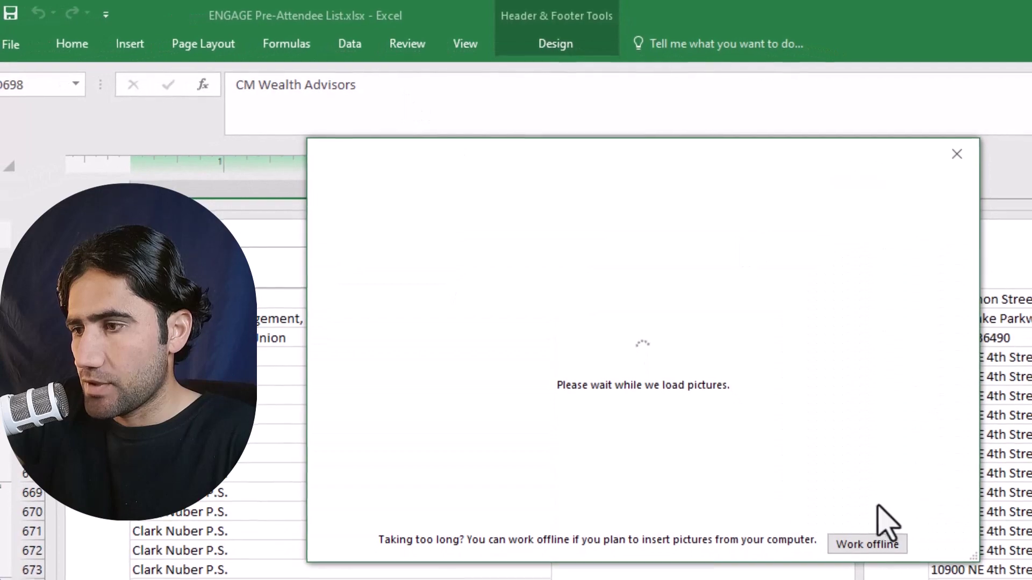
# Step: Insert Easy Mentor art.png from this computer's Downloads folder into the centre header section
pyautogui.click(860, 544)
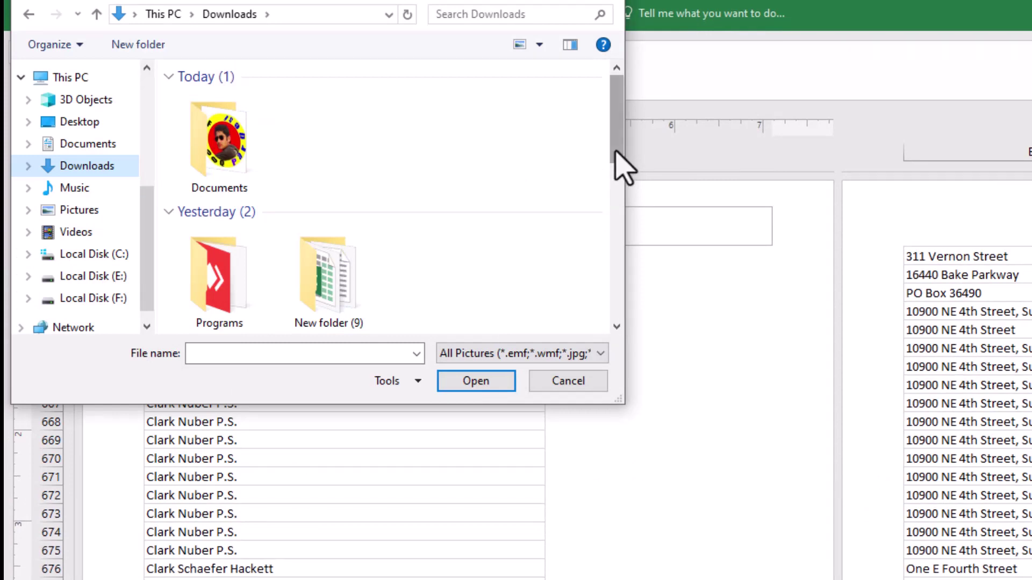
pyautogui.moveTo(615, 151); pyautogui.dragTo(633, 279)
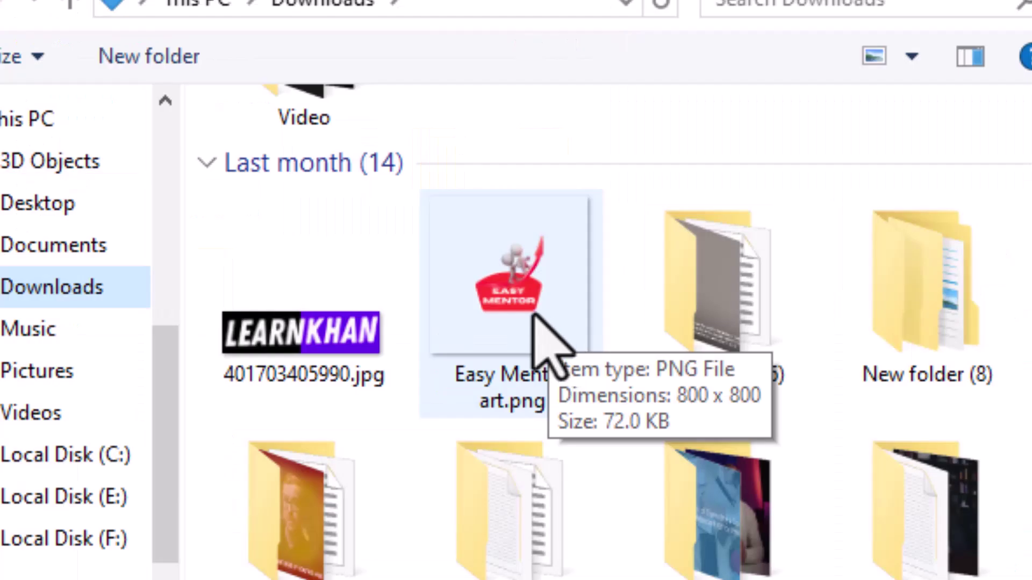
pyautogui.click(349, 188)
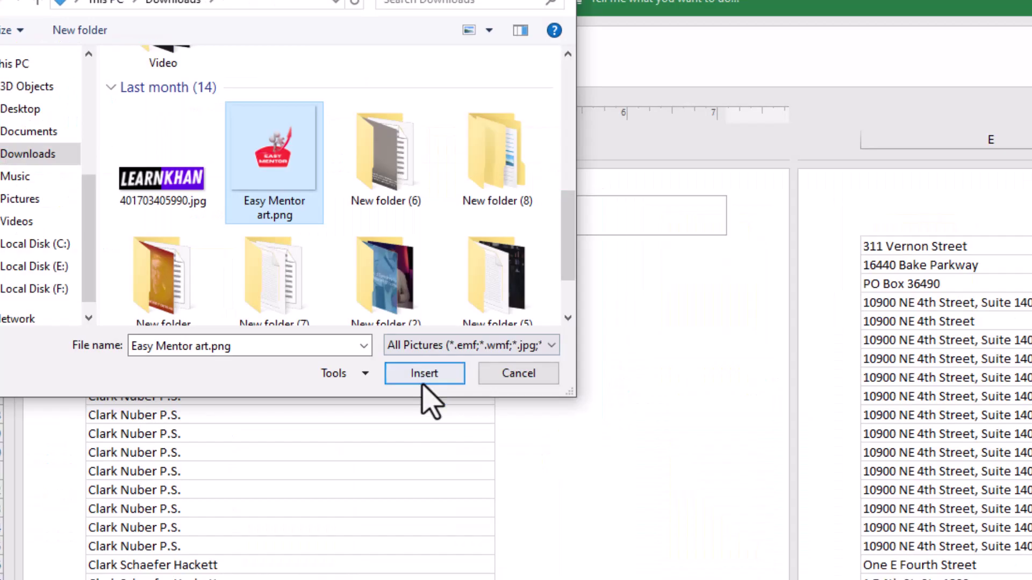
pyautogui.click(424, 377)
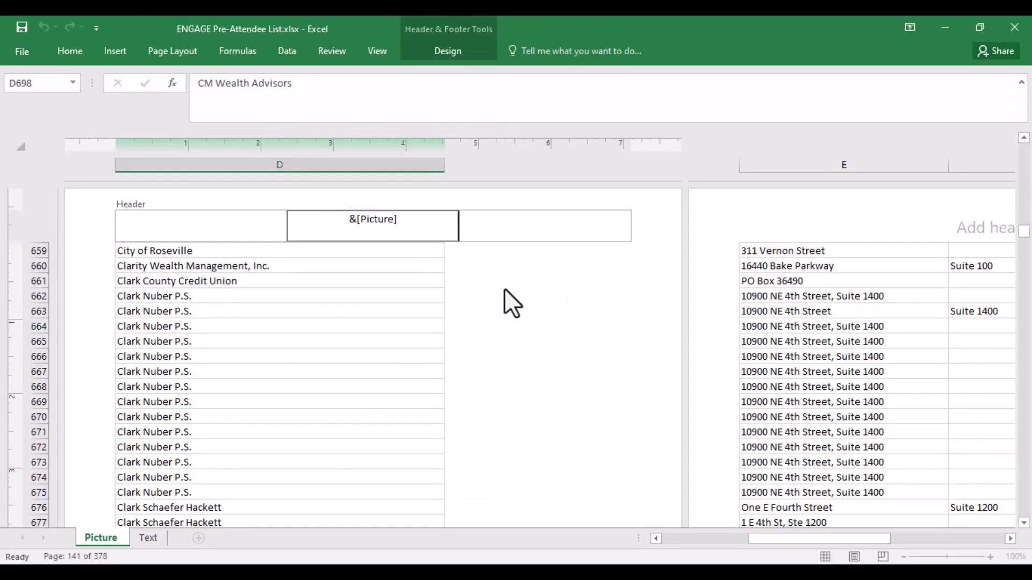
# Step: Exit the header to check the large logo behind the data, then reselect the centre header
pyautogui.click(568, 294)
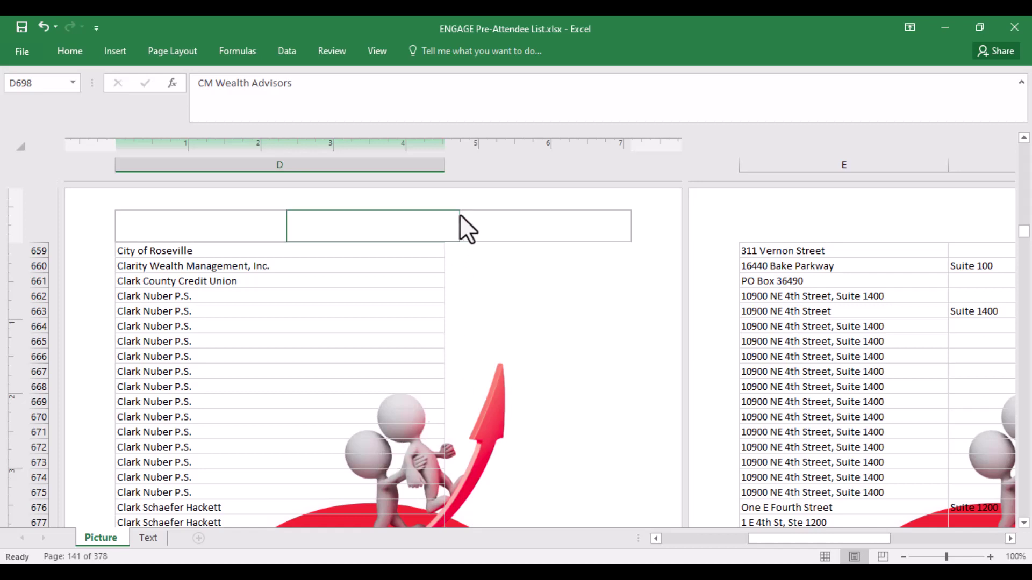
pyautogui.click(446, 224)
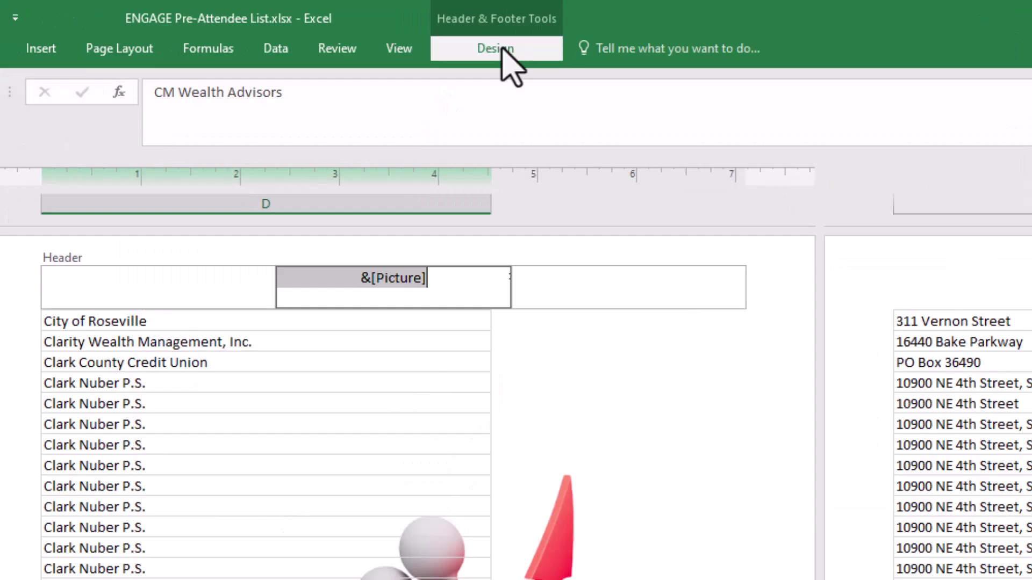
# Step: Format the header picture with Washout colour at 85% brightness and contrast raised to about 23%
pyautogui.click(446, 54)
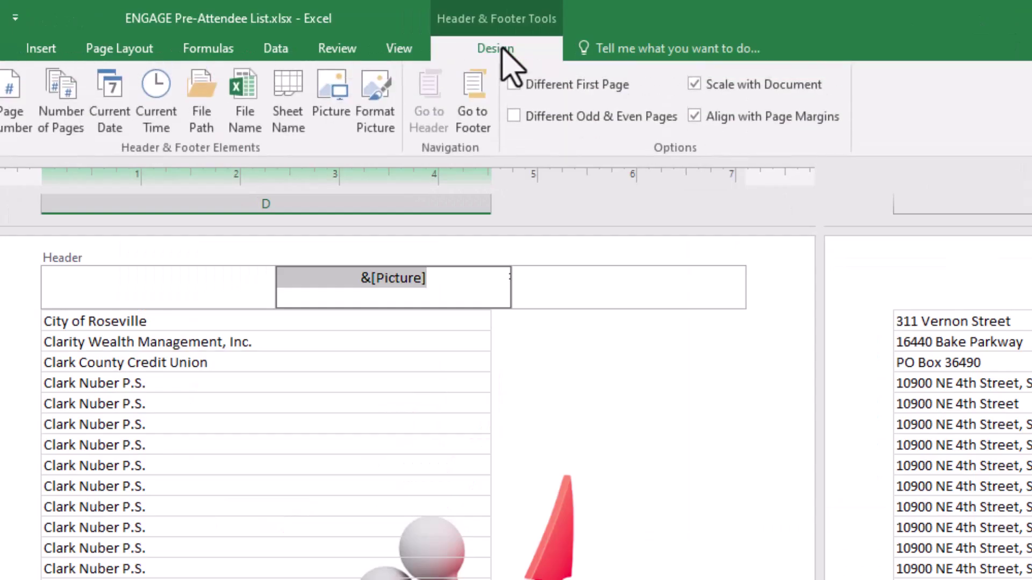
pyautogui.click(374, 114)
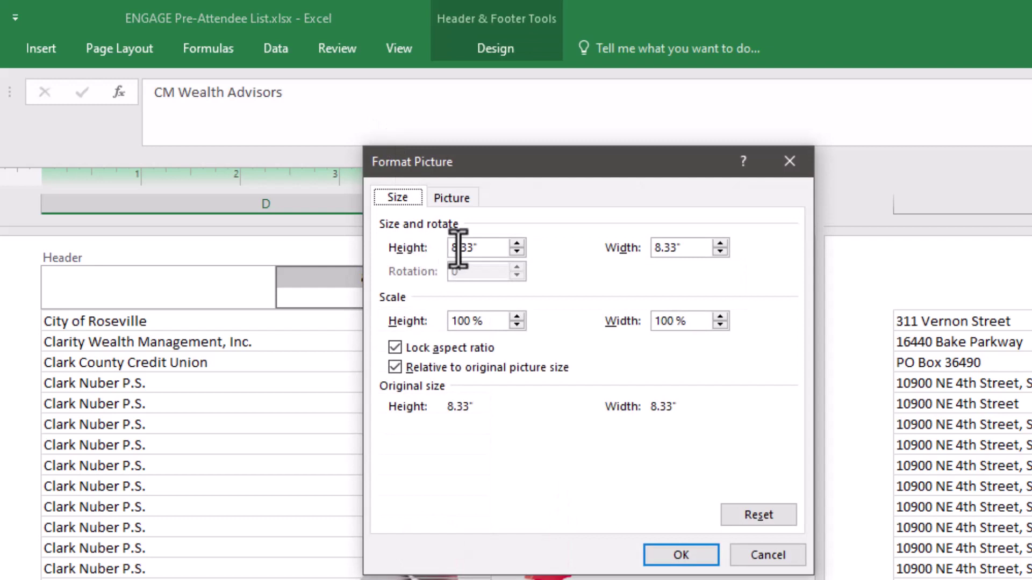
pyautogui.click(449, 248)
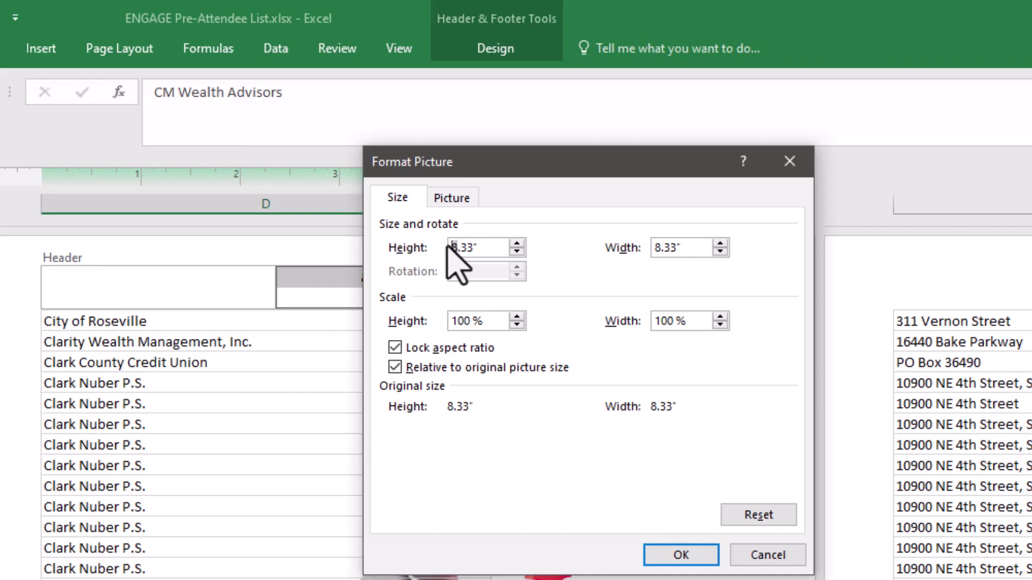
pyautogui.click(452, 198)
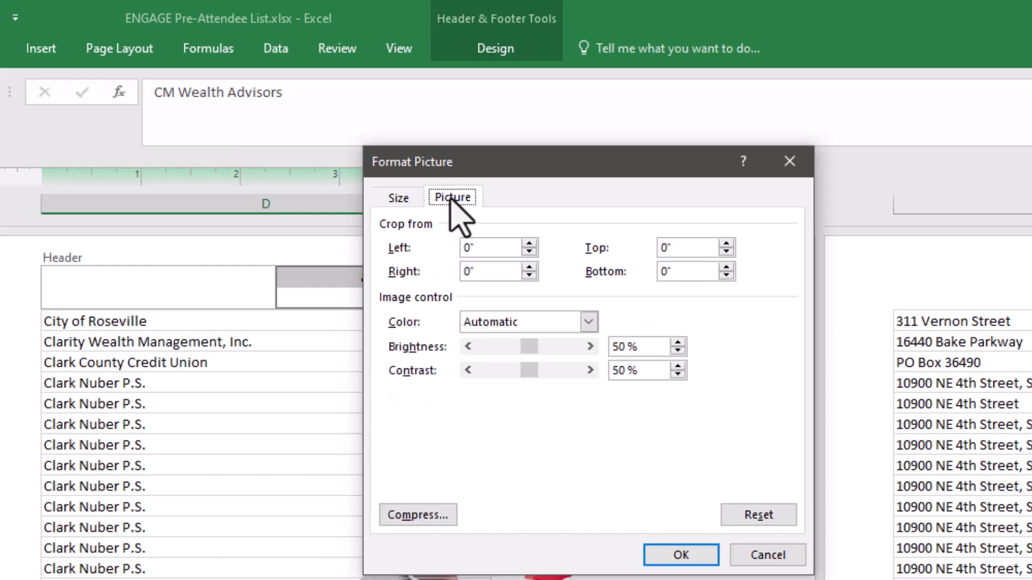
pyautogui.click(589, 322)
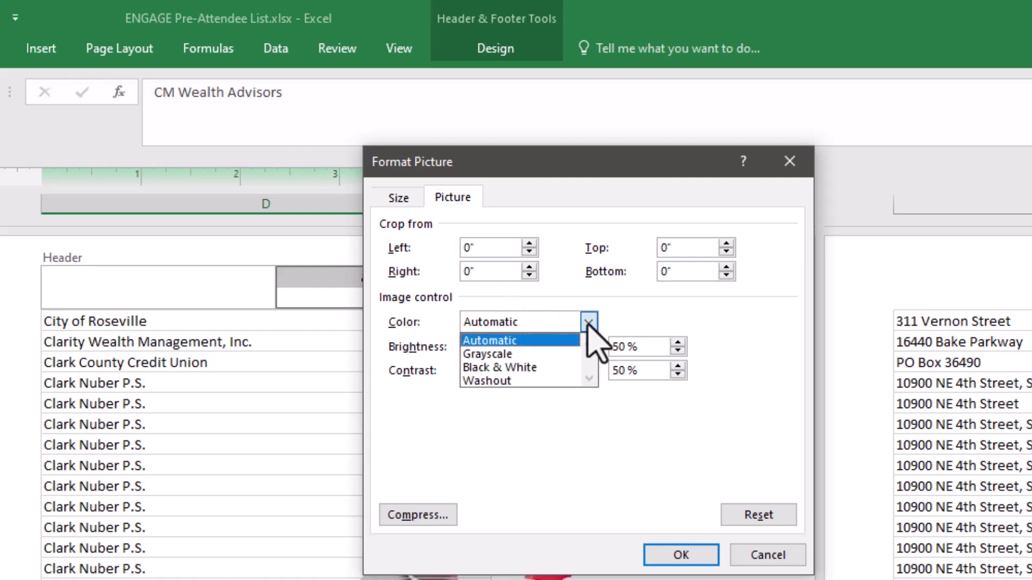
pyautogui.click(486, 381)
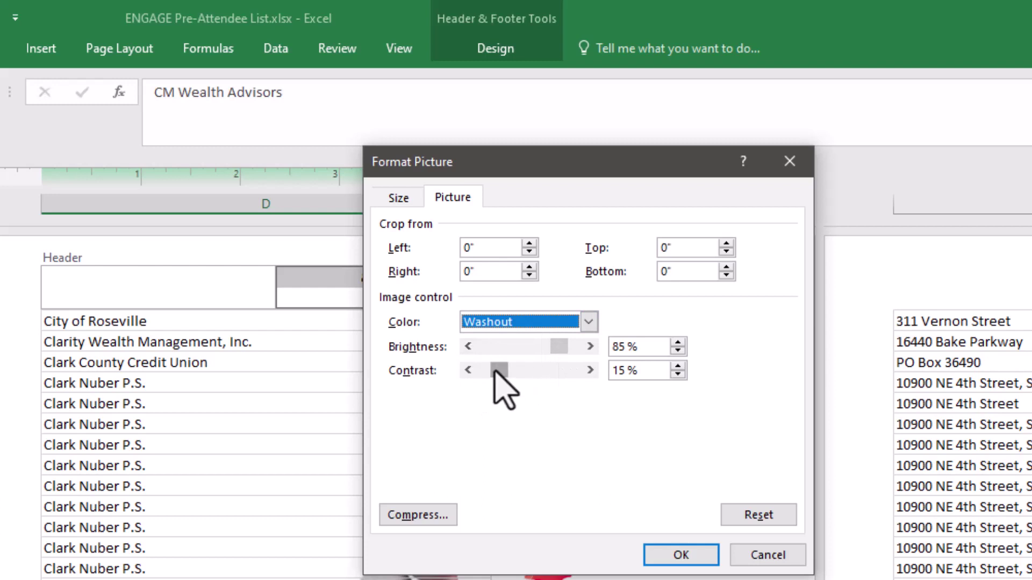
pyautogui.moveTo(495, 368); pyautogui.dragTo(499, 369)
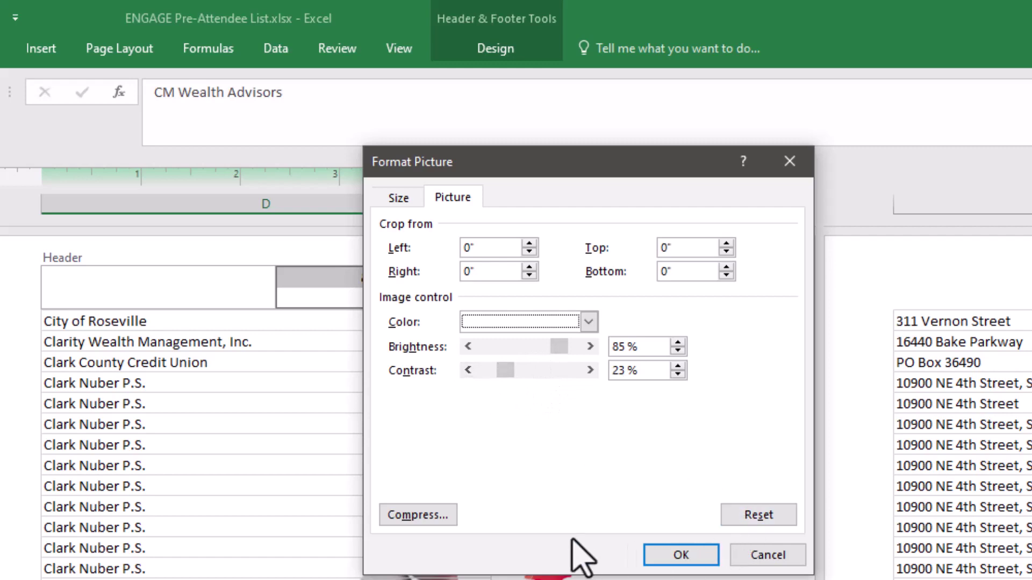
pyautogui.click(678, 553)
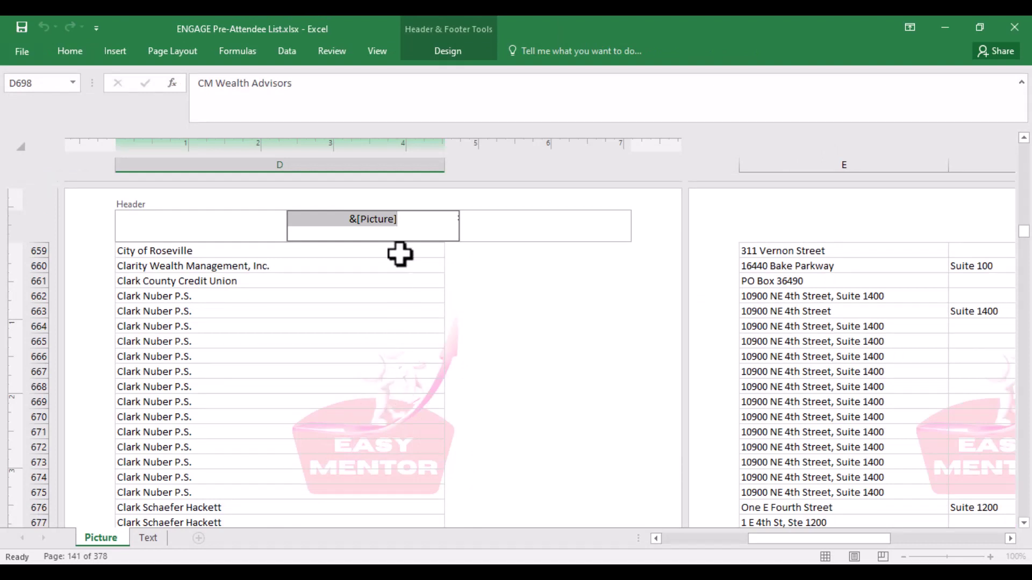
# Step: Reformat the header logo to 29% contrast and brightness of about 75%
pyautogui.click(413, 228)
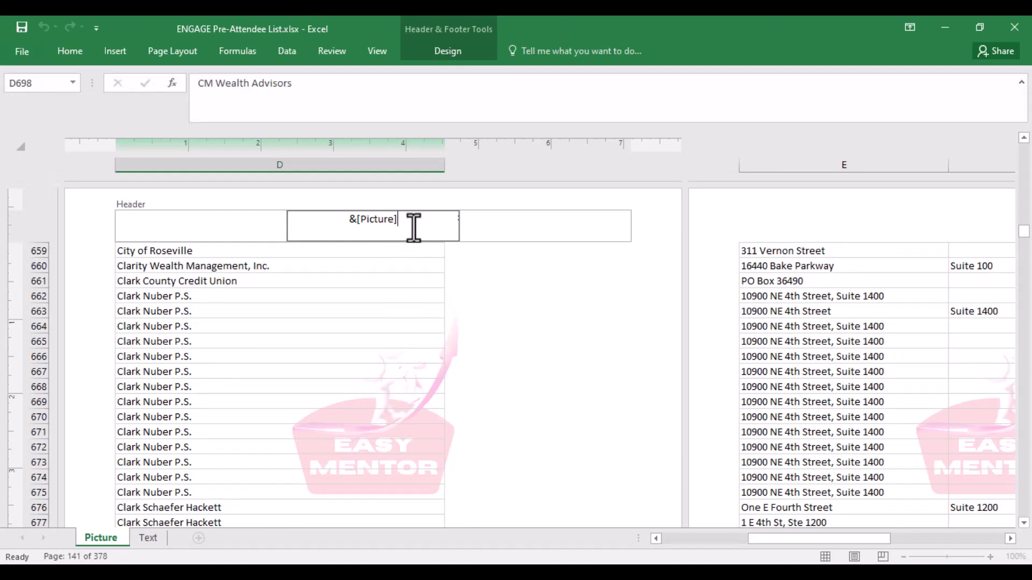
pyautogui.click(447, 51)
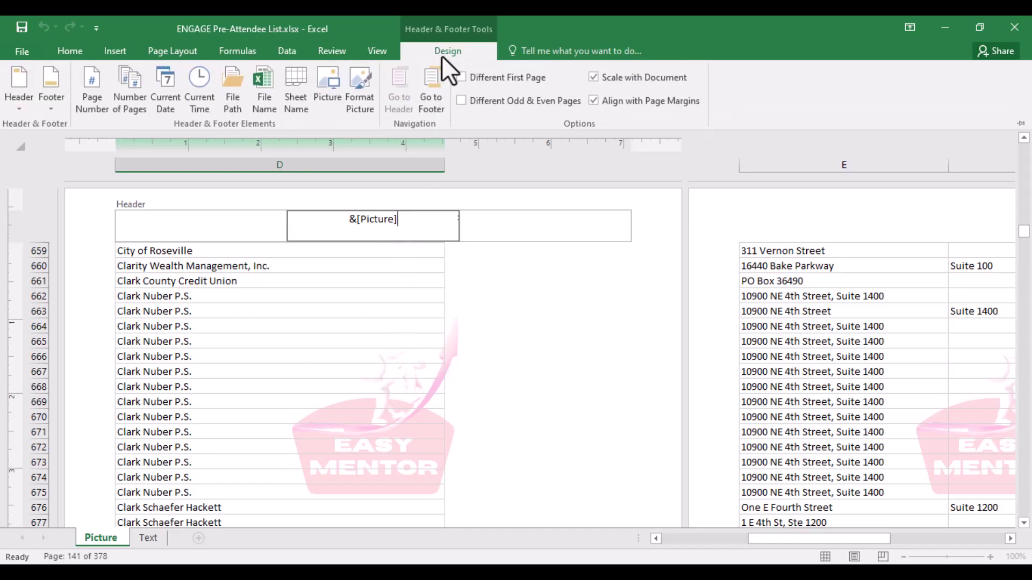
pyautogui.click(355, 101)
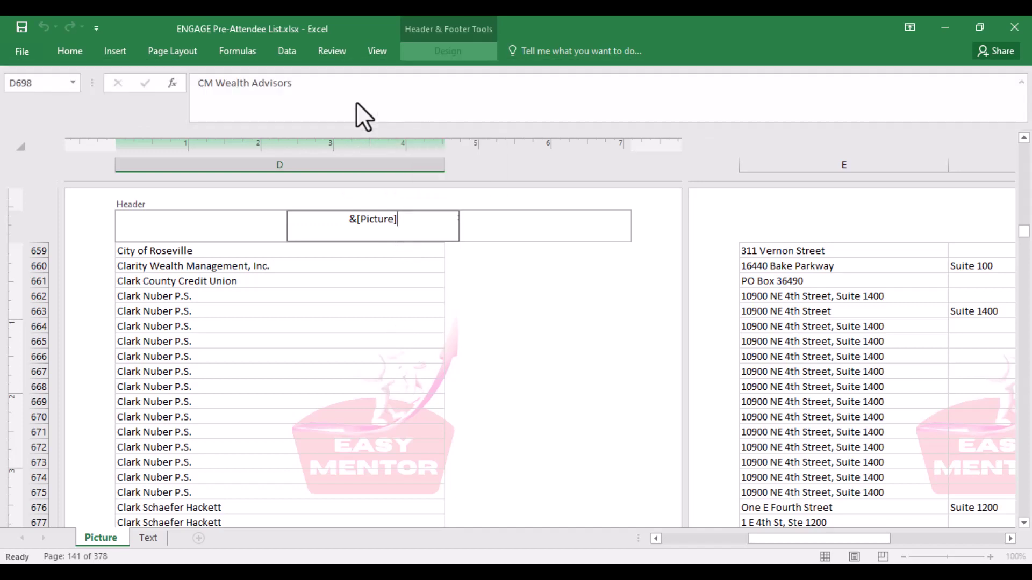
pyautogui.click(414, 160)
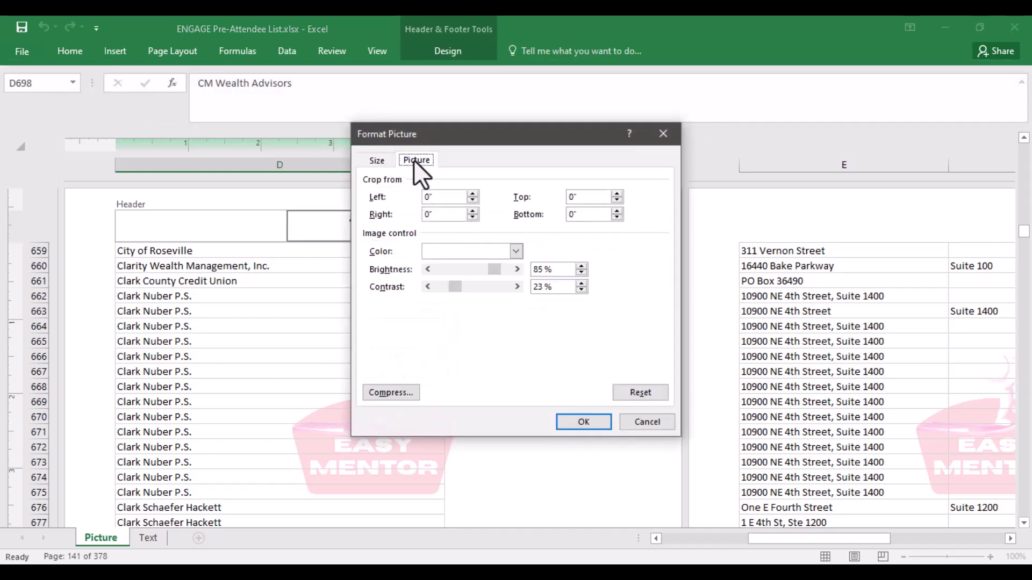
pyautogui.moveTo(456, 288); pyautogui.dragTo(459, 288)
pyautogui.click(482, 270)
pyautogui.click(584, 422)
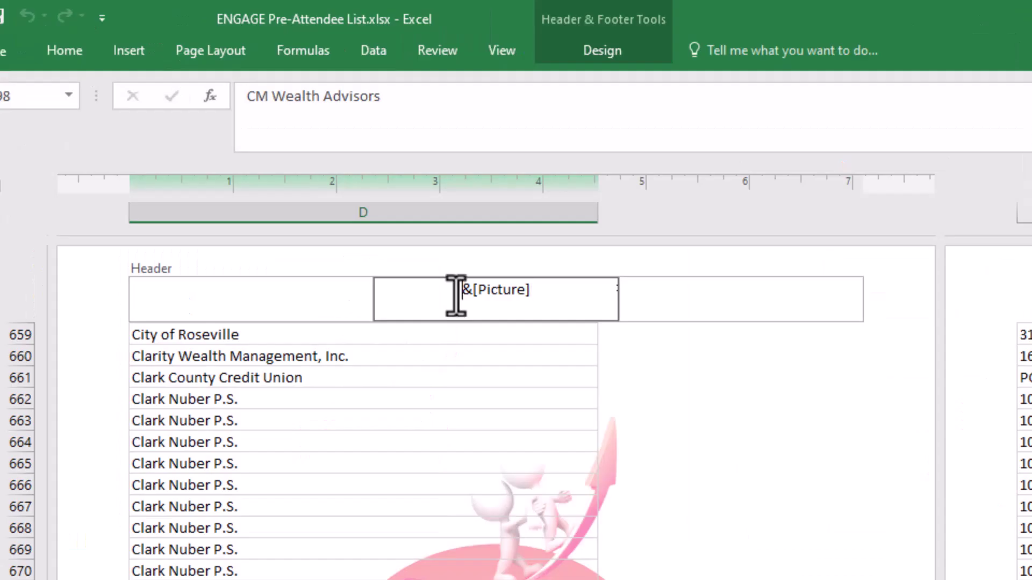
# Step: Add blank lines above &[Picture] to drop the logo mid-page, then exit the header
pyautogui.press('Return')
pyautogui.press('Return')
pyautogui.press('Return')
pyautogui.press('Return')
pyautogui.press('Return')
pyautogui.press('Return')
pyautogui.press('Return')
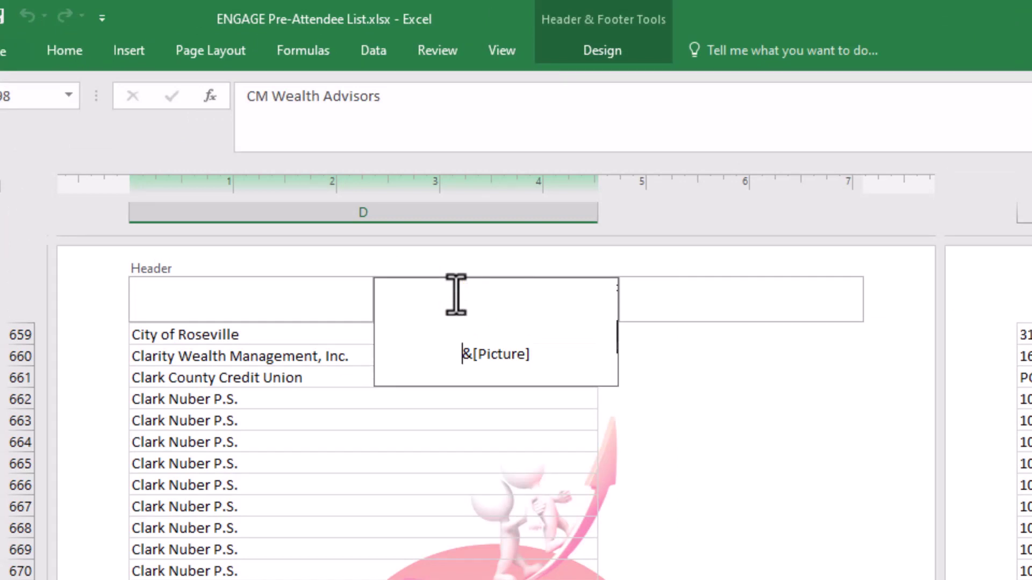
pyautogui.press('Return')
pyautogui.press('Return')
pyautogui.press('Return')
pyautogui.press('Return')
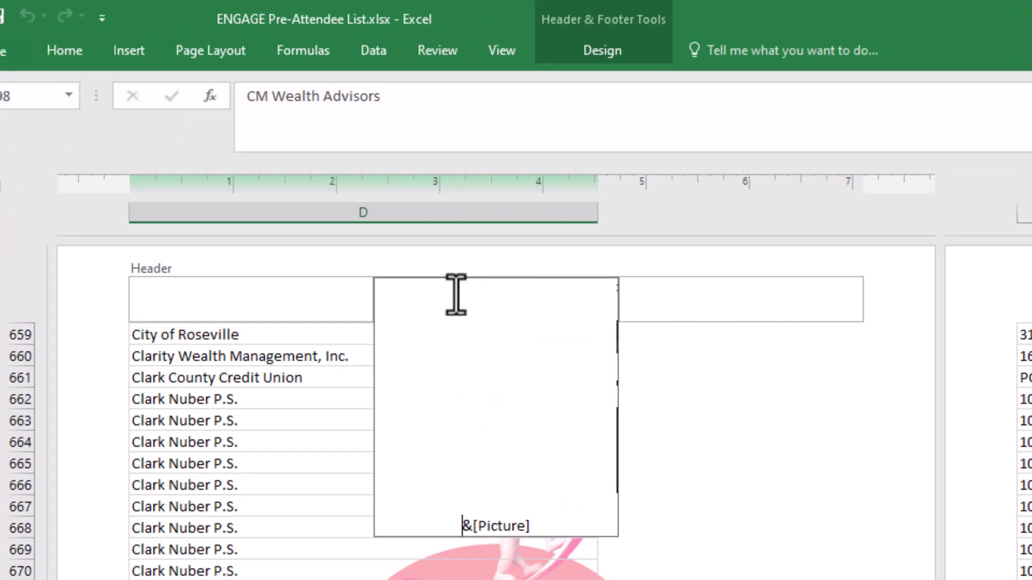
pyautogui.click(756, 452)
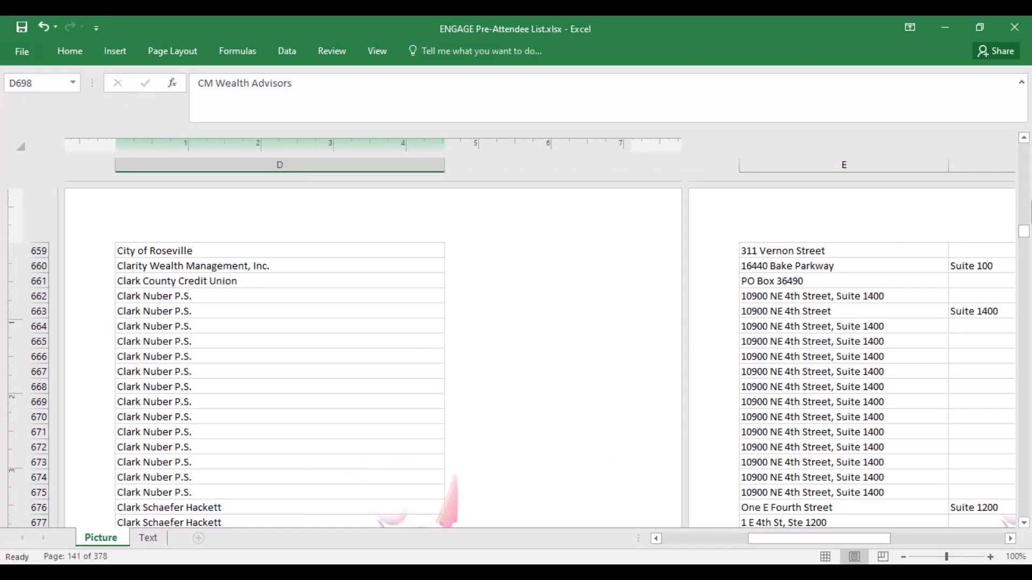
pyautogui.moveTo(1025, 244); pyautogui.dragTo(1024, 210)
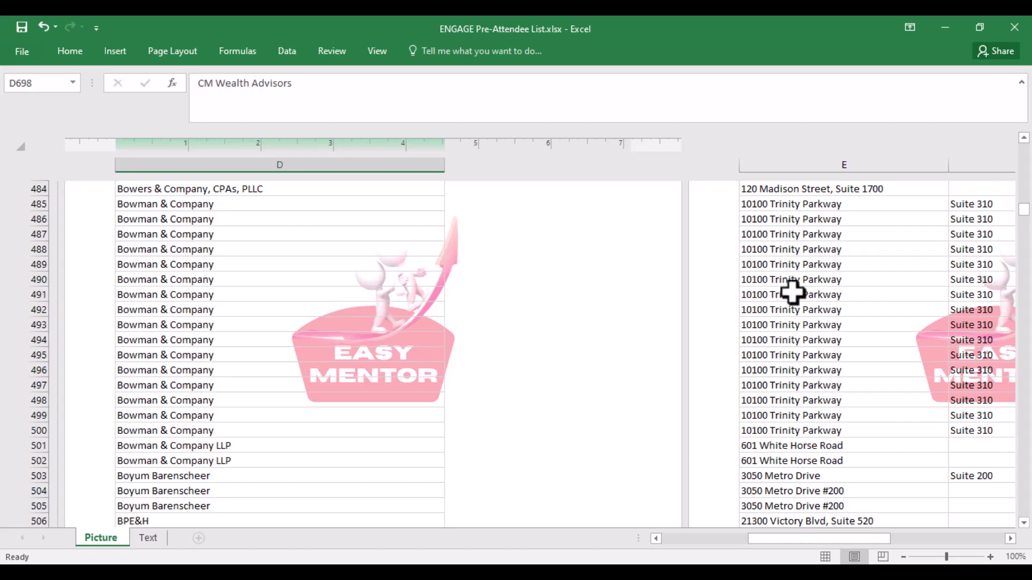
# Step: On the Text sheet, open the header via Insert > Header & Footer and type 'Easy Mentor'
pyautogui.click(148, 538)
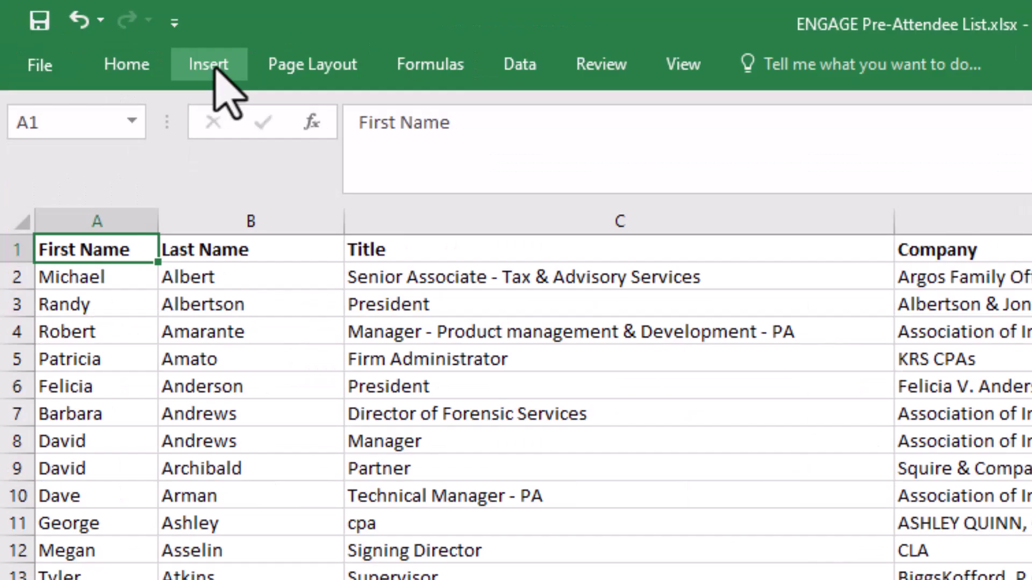
pyautogui.click(115, 54)
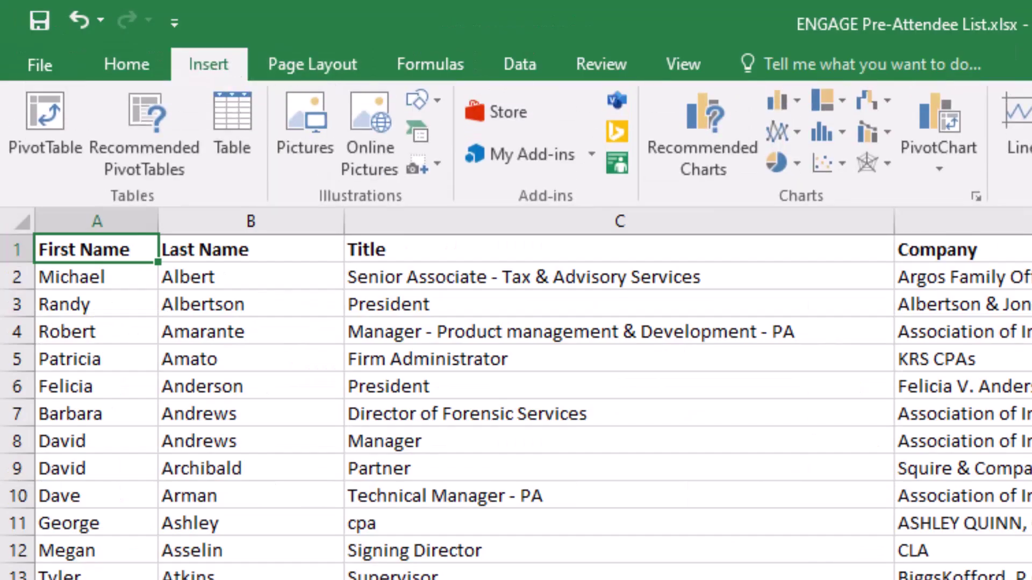
pyautogui.click(934, 126)
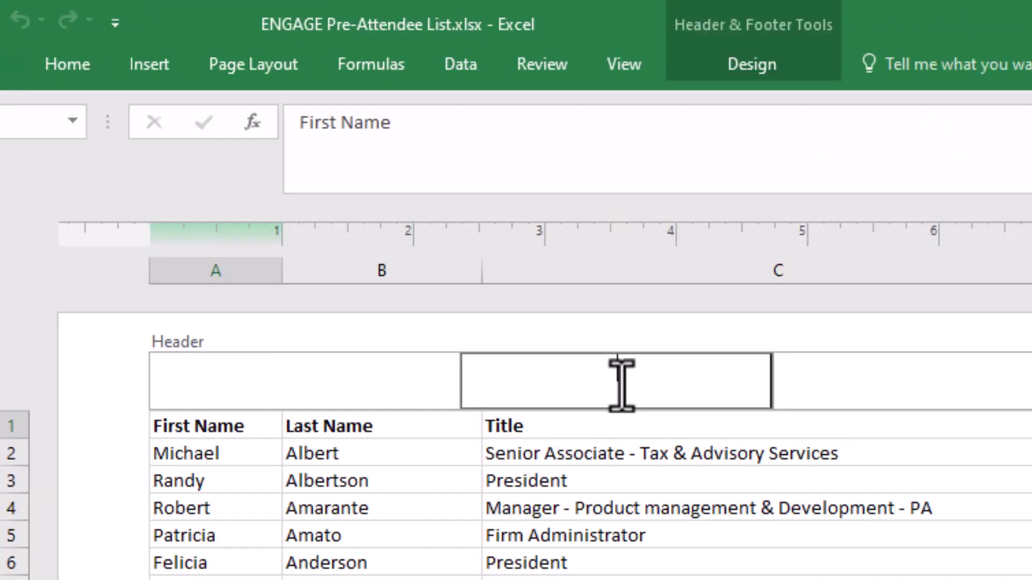
pyautogui.write('Easy Mentor')
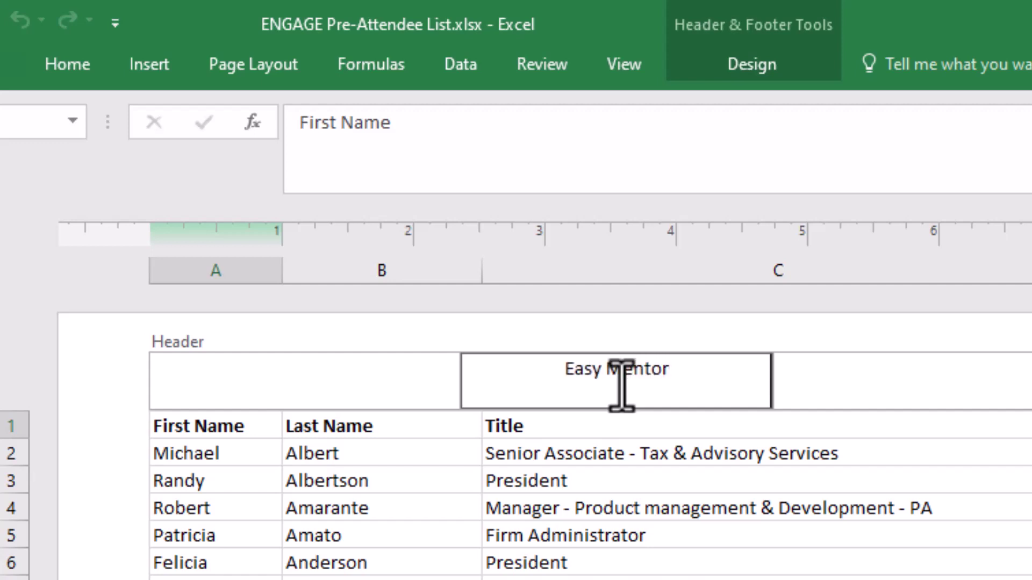
# Step: Format the Easy Mentor header text as 22 pt, bold and grey
pyautogui.moveTo(679, 372); pyautogui.dragTo(487, 384)
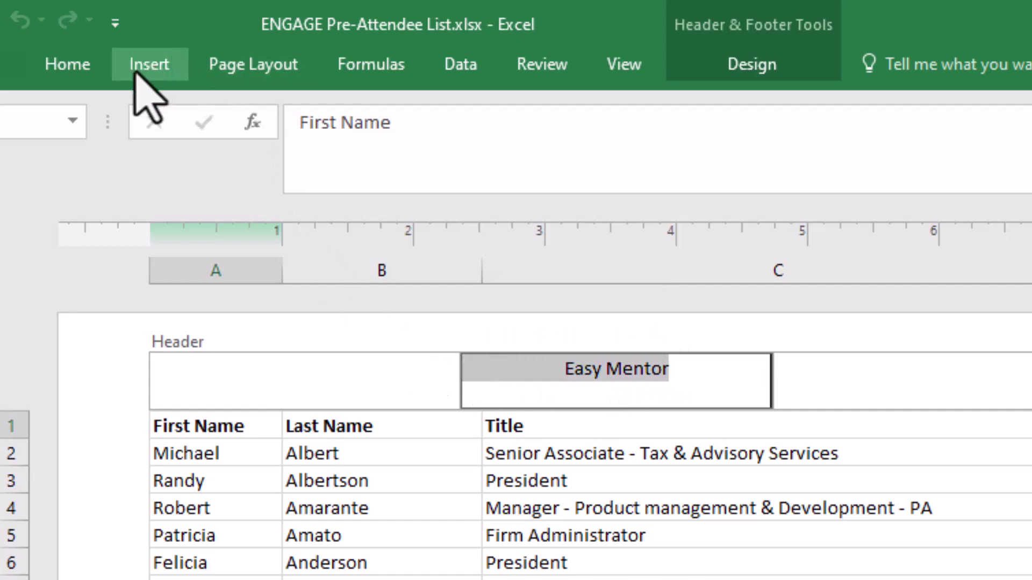
pyautogui.click(63, 76)
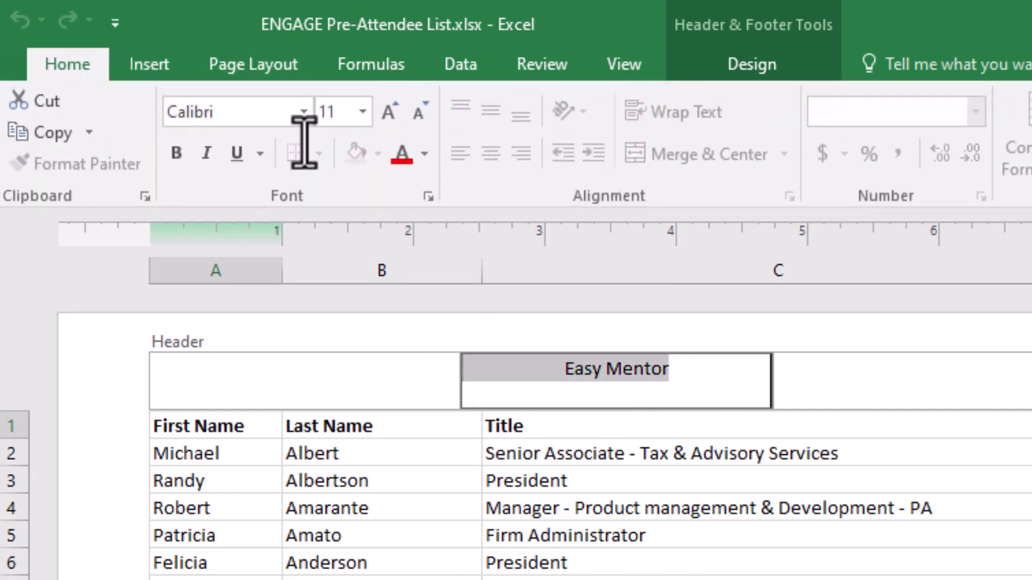
pyautogui.click(389, 111)
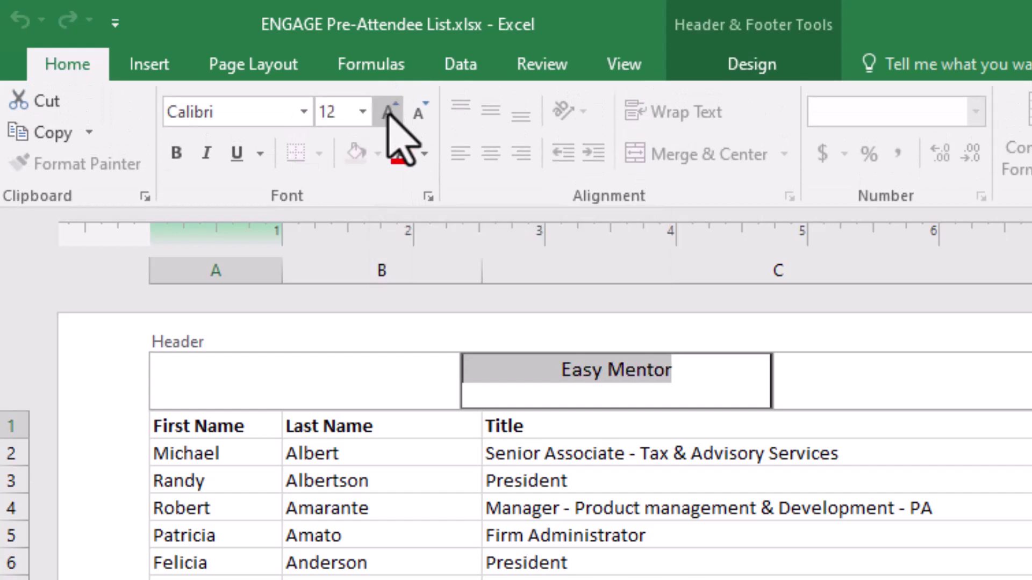
pyautogui.click(388, 112)
pyautogui.click(388, 112)
pyautogui.click(388, 111)
pyautogui.click(388, 112)
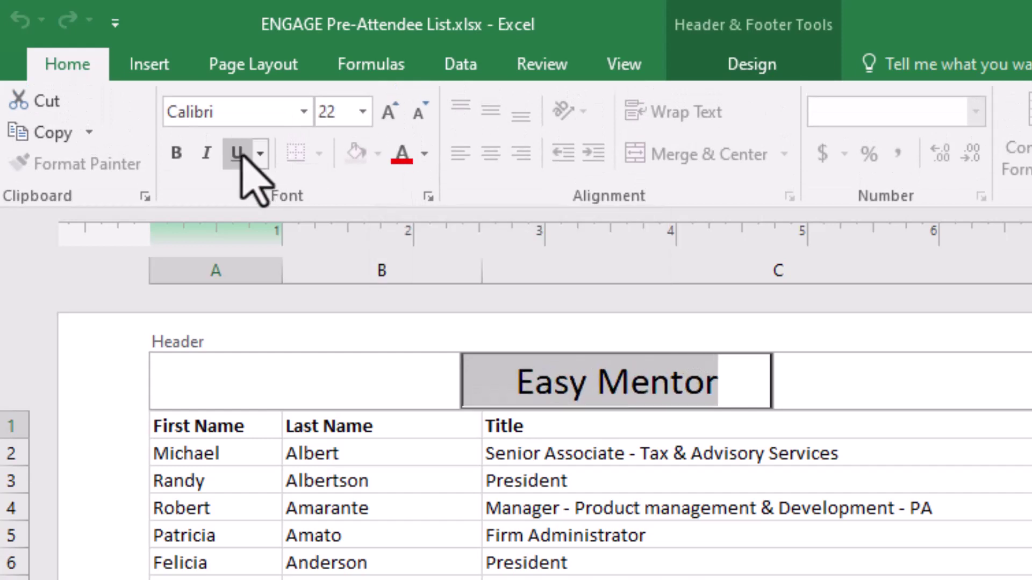
pyautogui.click(177, 153)
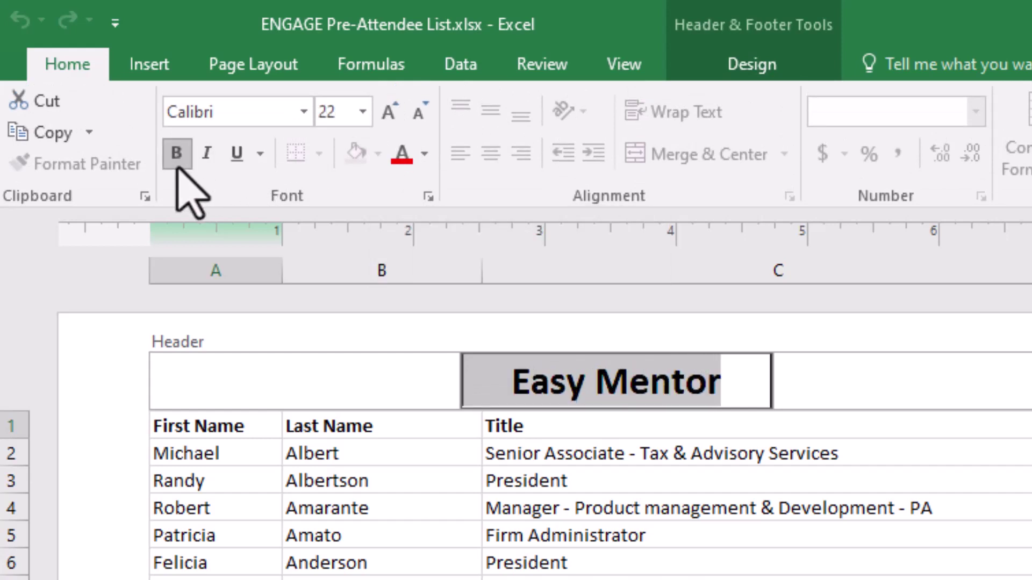
pyautogui.click(424, 155)
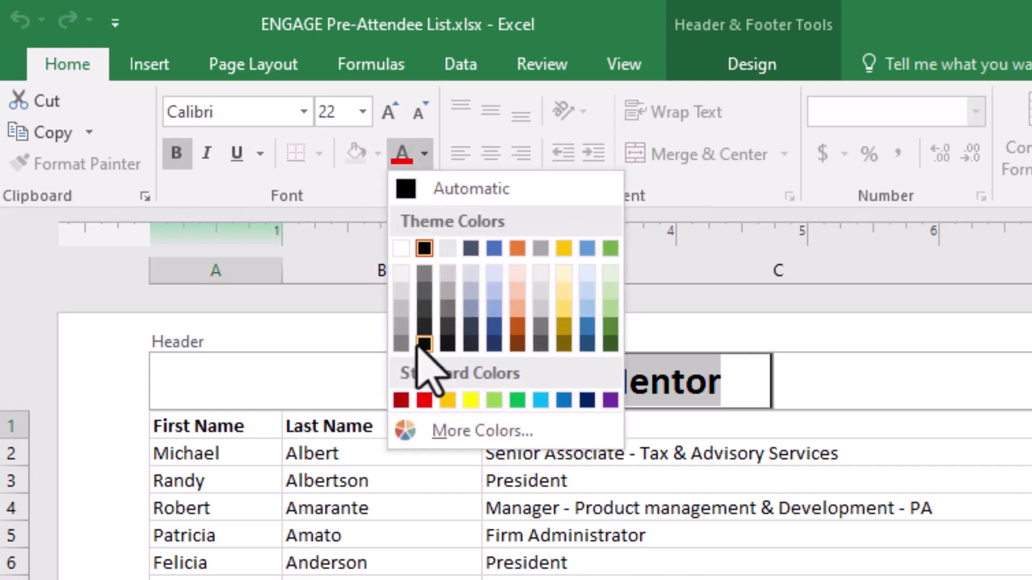
pyautogui.click(401, 326)
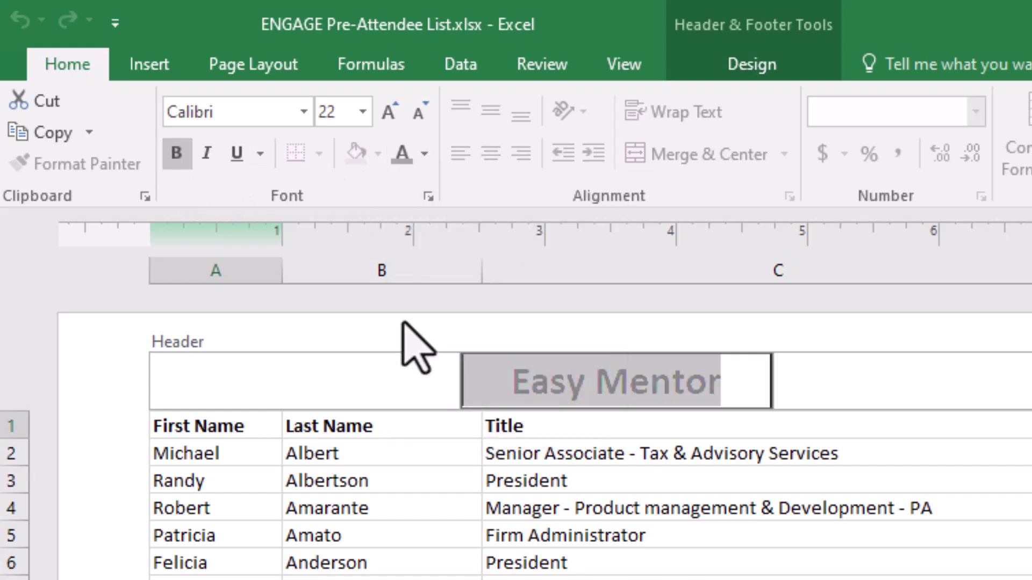
# Step: Insert blank lines before Easy Mentor to push it further down the page
pyautogui.hotkey('ctrl', 'F1')
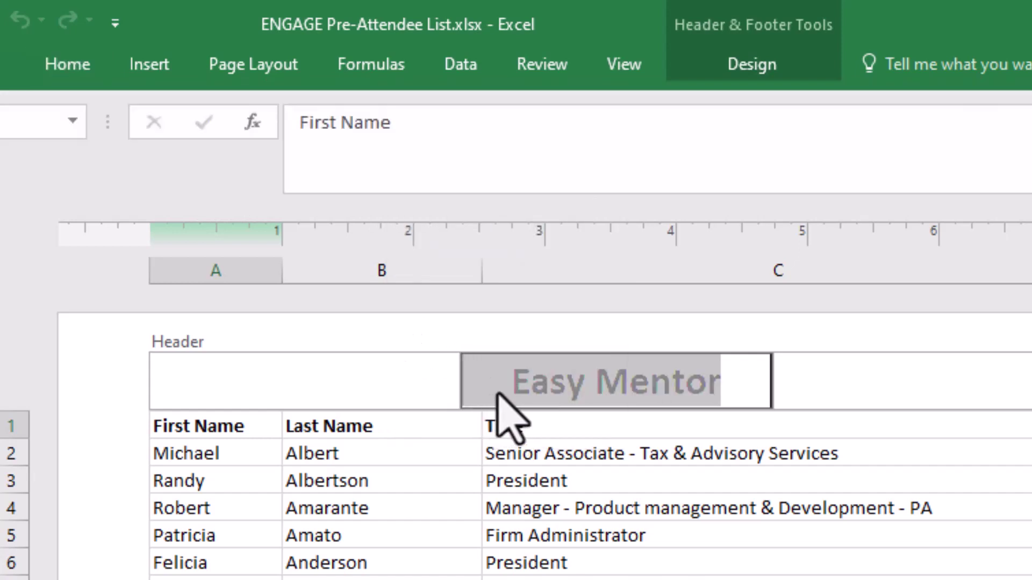
pyautogui.click(486, 381)
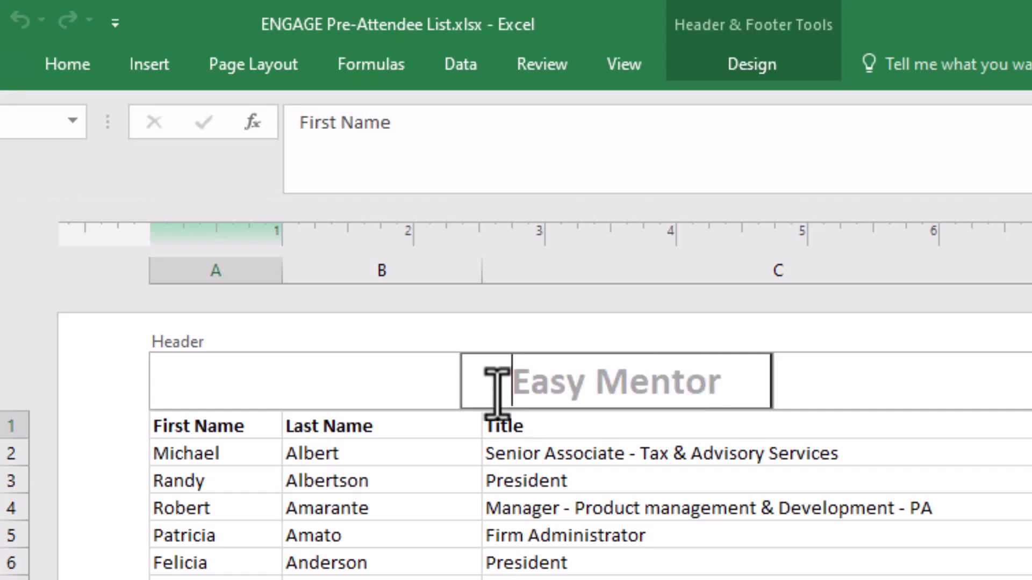
pyautogui.press('Return')
pyautogui.press('Return')
pyautogui.press('Return')
pyautogui.press('Return')
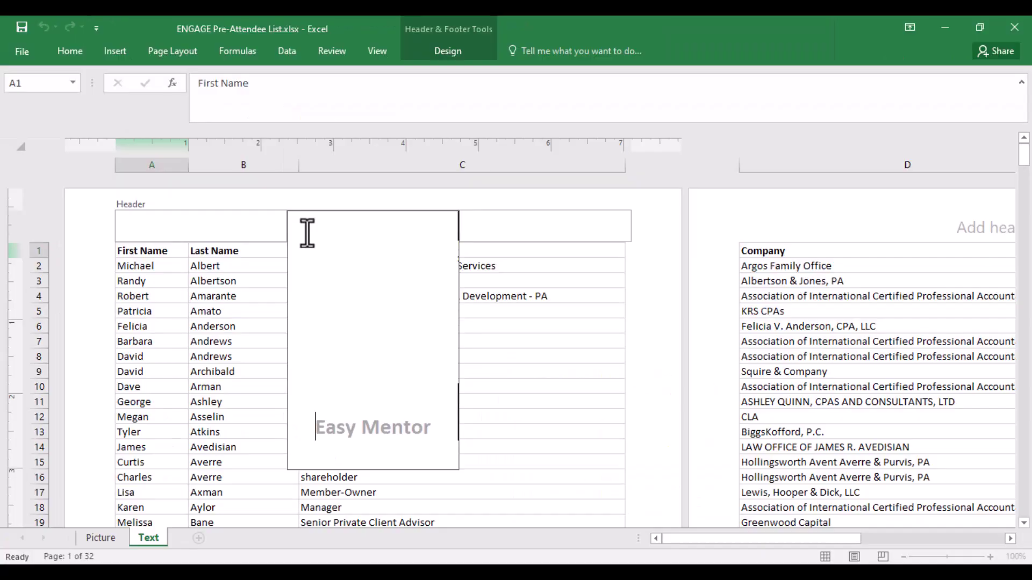
# Step: Exit the header to preview the grey mid-page watermark, then reselect the centre header
pyautogui.click(657, 318)
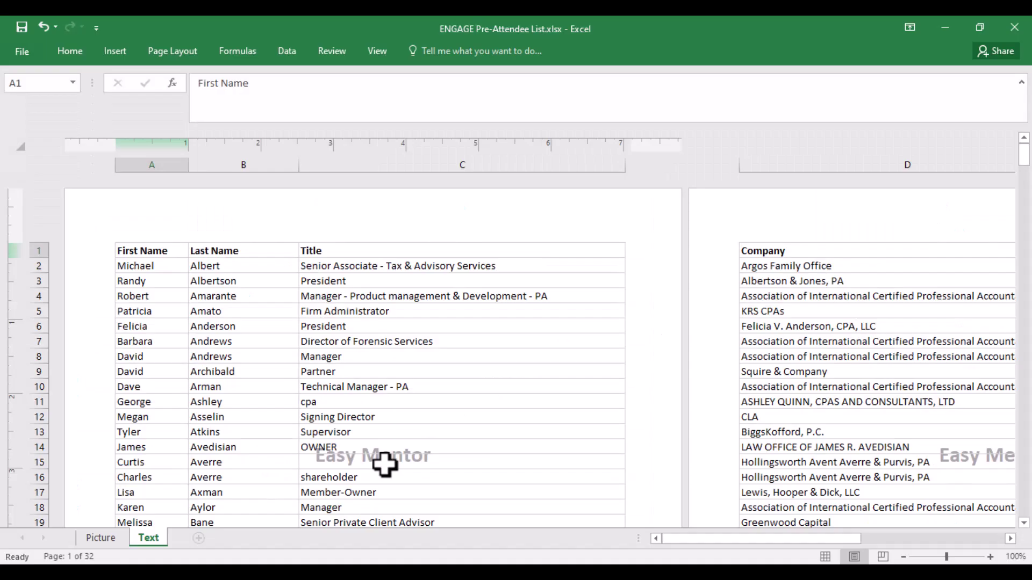
pyautogui.click(257, 150)
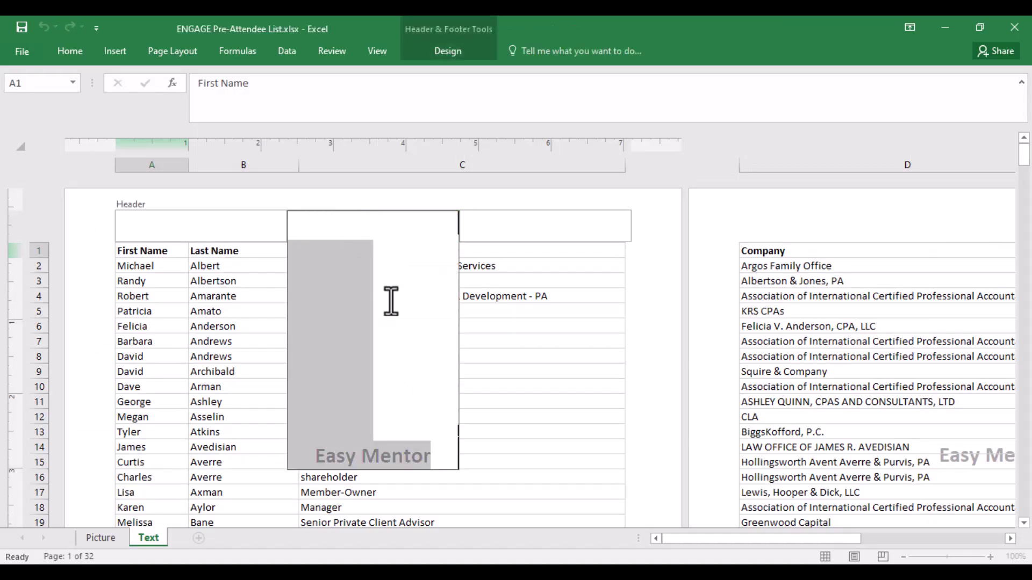